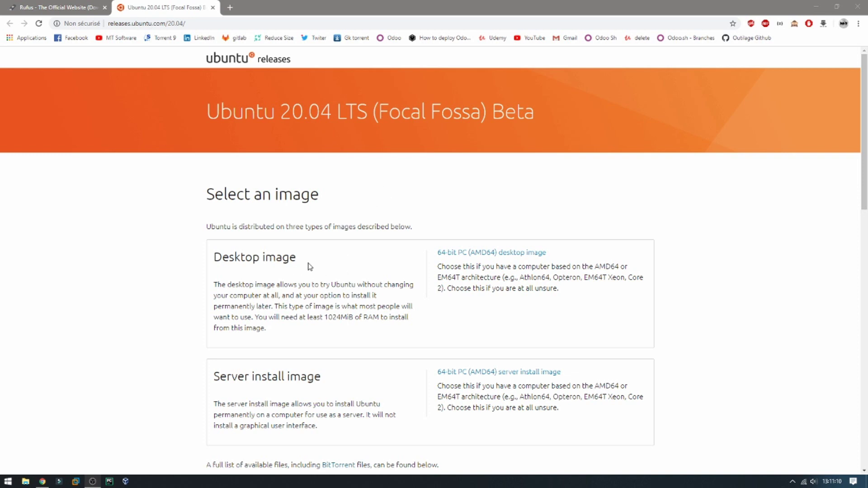
Start the 64-bit PC (AMD64) Ubuntu 20.04 desktop image download, then cancel it
{"action": "left_click", "coordinate": [494, 254]}
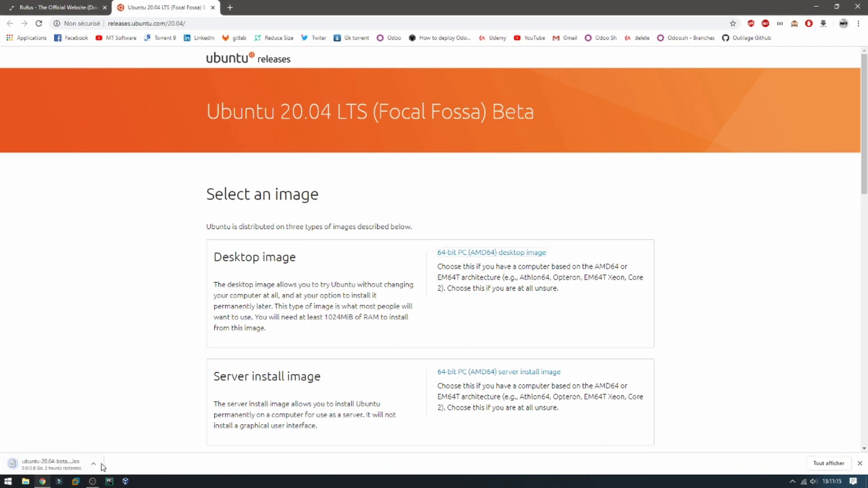
{"action": "left_click", "coordinate": [95, 465]}
{"action": "left_click", "coordinate": [154, 450]}
Download and launch Rufus 3.9 from rufus.ie, then minimize Chrome and select Ce PC
{"action": "left_click", "coordinate": [54, 5]}
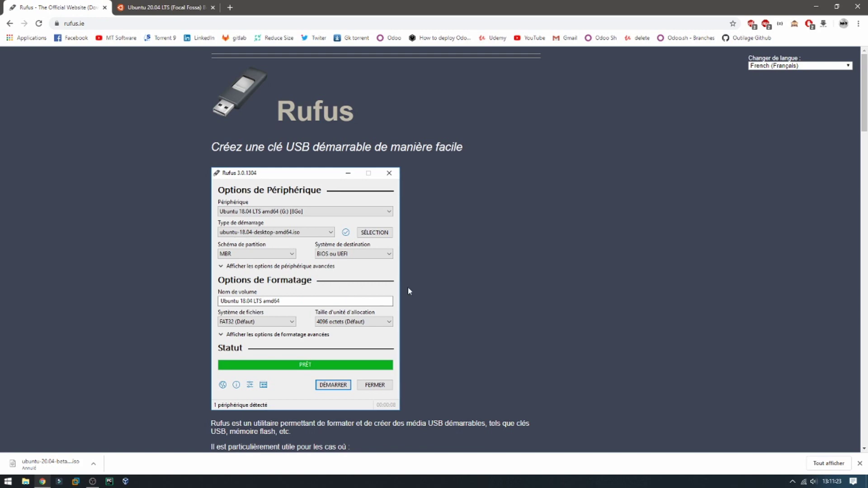
{"action": "scroll", "coordinate": [411, 288], "scroll_direction": "down", "scroll_amount": 2}
{"action": "scroll", "coordinate": [416, 291], "scroll_direction": "down", "scroll_amount": 5}
{"action": "scroll", "coordinate": [415, 291], "scroll_direction": "up", "scroll_amount": 2}
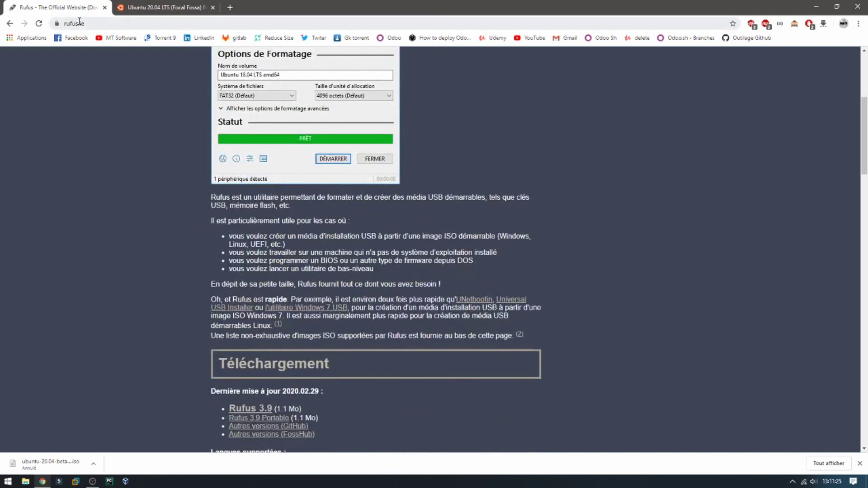
{"action": "left_click", "coordinate": [74, 25]}
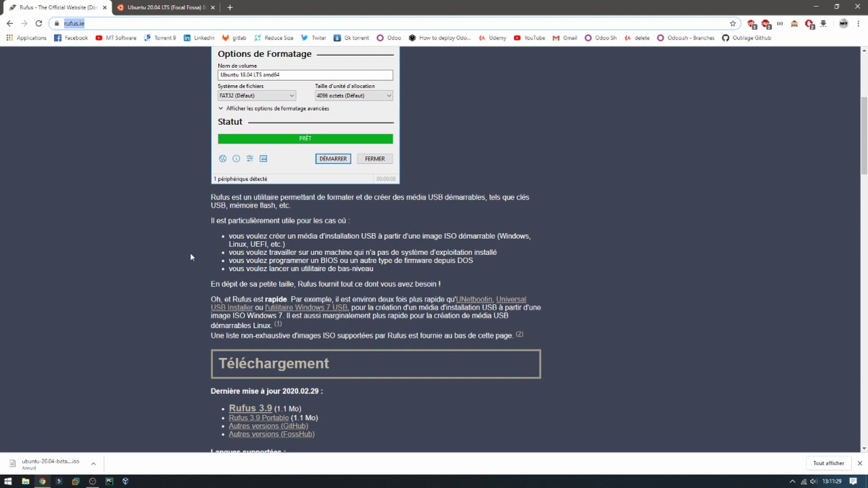
{"action": "left_click", "coordinate": [173, 258]}
{"action": "scroll", "coordinate": [203, 305], "scroll_direction": "down", "scroll_amount": 1}
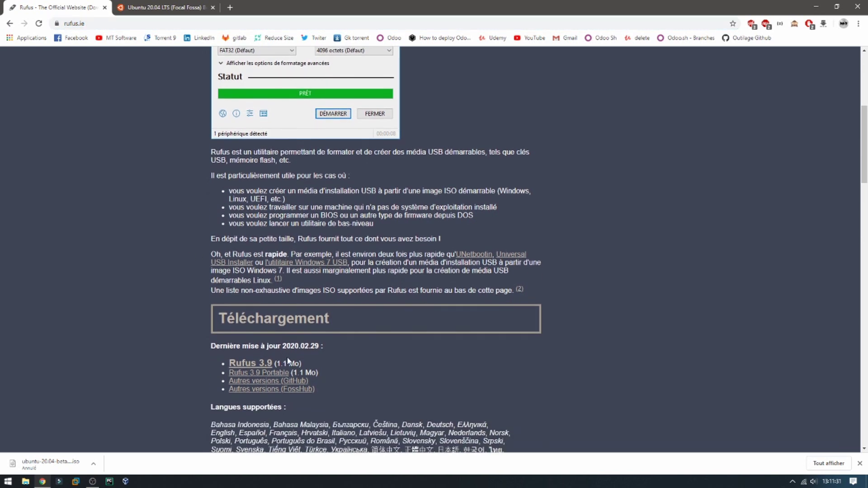
{"action": "left_click", "coordinate": [247, 364]}
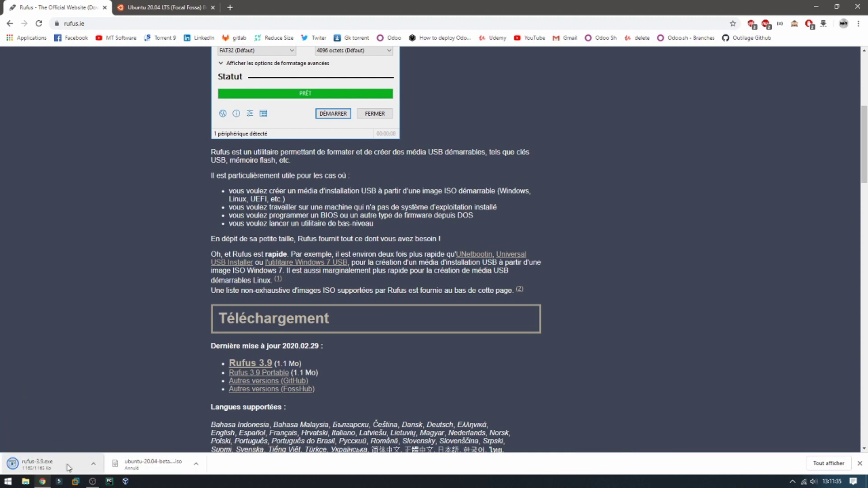
{"action": "left_click", "coordinate": [66, 470]}
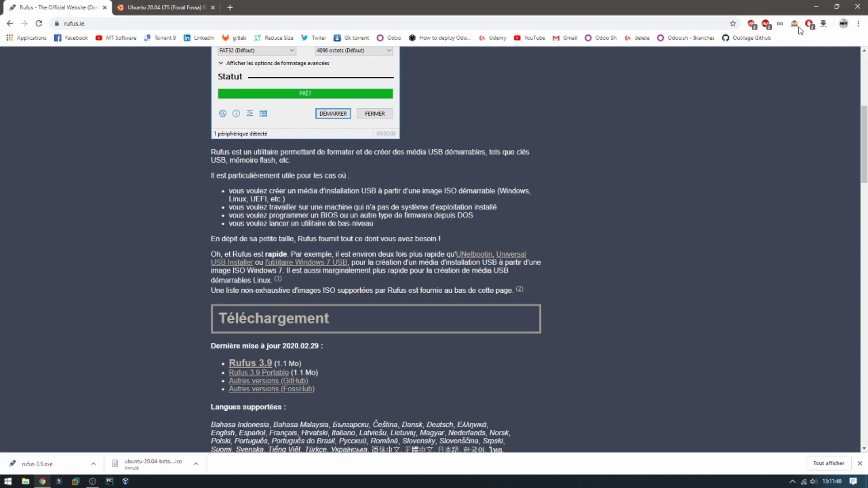
{"action": "left_click", "coordinate": [815, 6]}
{"action": "left_click", "coordinate": [26, 80]}
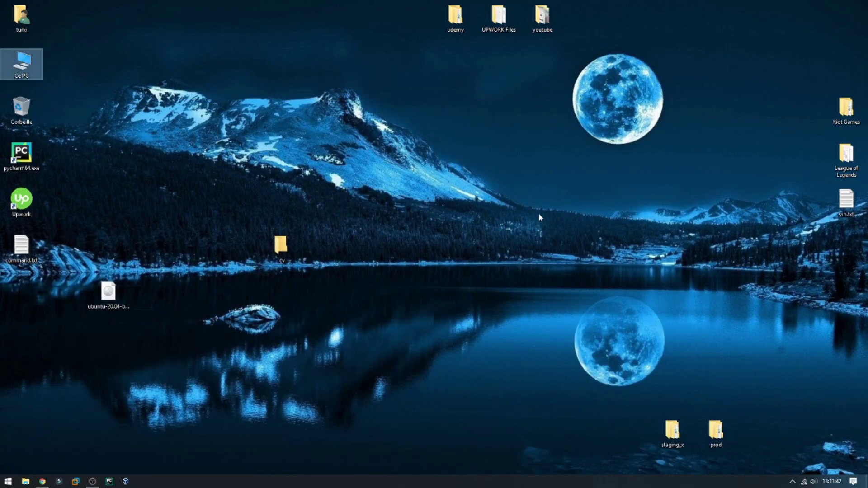
Quick-format Lecteur USB (E:) to NTFS from Ce PC, then return to the Rufus page
{"action": "double_click", "coordinate": [30, 65]}
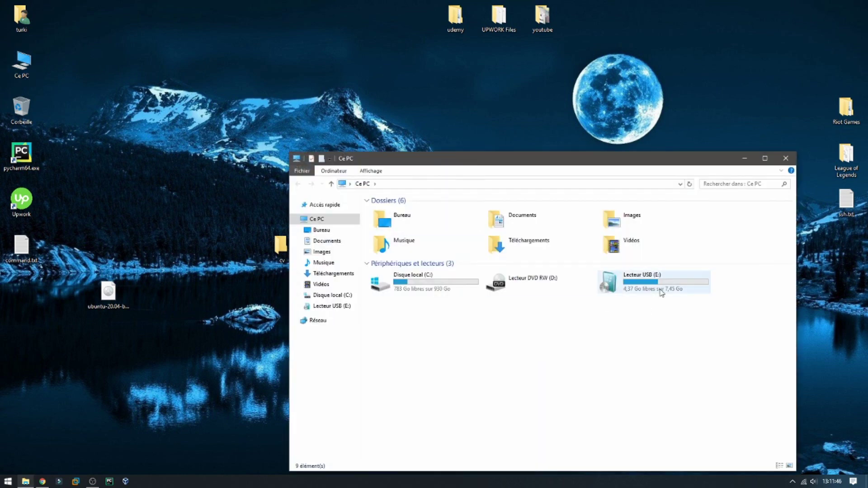
{"action": "right_click", "coordinate": [643, 280]}
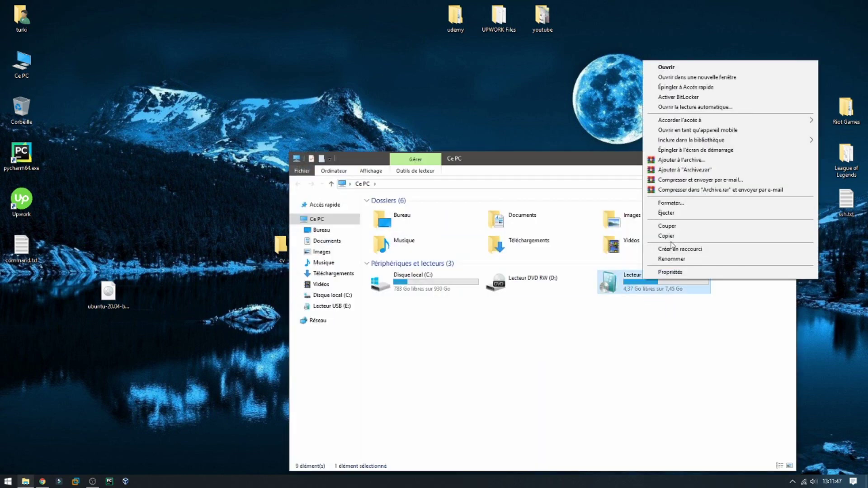
{"action": "left_click", "coordinate": [670, 202]}
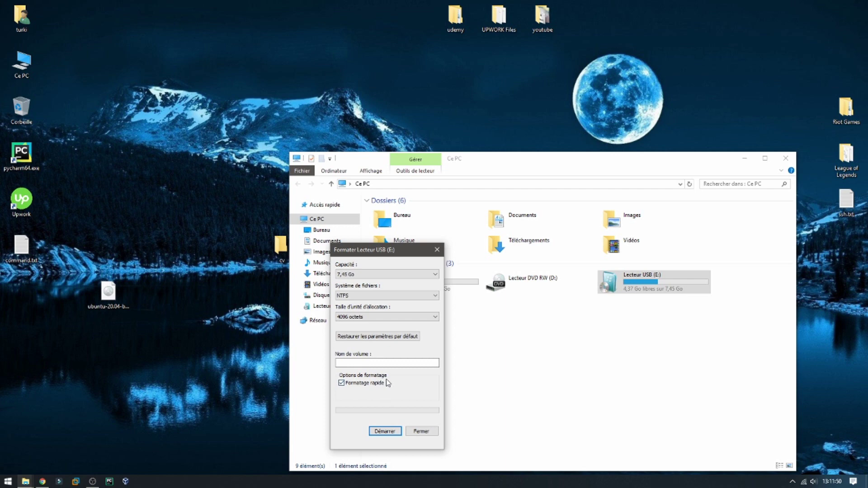
{"action": "left_click", "coordinate": [385, 431]}
{"action": "left_click", "coordinate": [483, 242]}
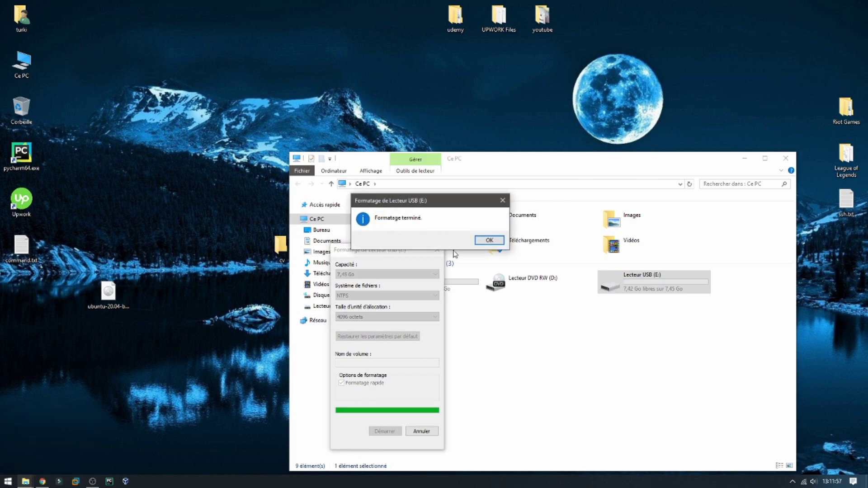
{"action": "left_click", "coordinate": [489, 244]}
{"action": "left_click", "coordinate": [422, 432]}
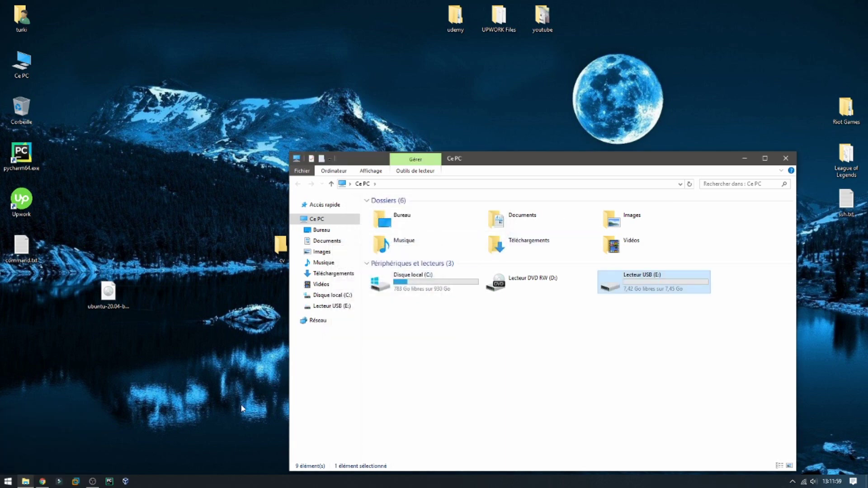
{"action": "left_click", "coordinate": [42, 482]}
Run rufus-3.9.exe, allowing it and declining online update checks
{"action": "left_click", "coordinate": [40, 464]}
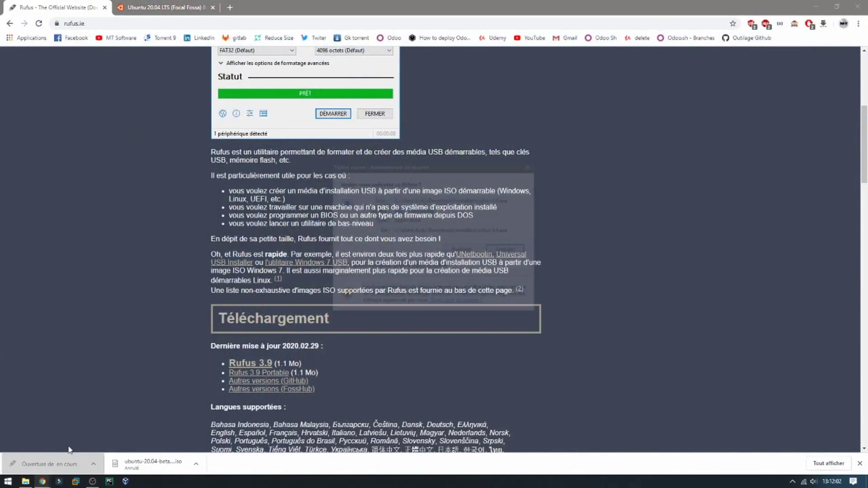
{"action": "left_click", "coordinate": [467, 249]}
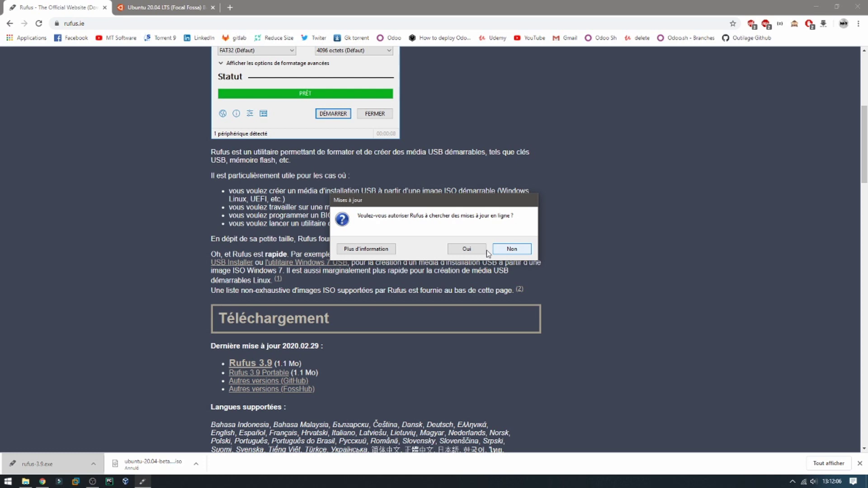
{"action": "left_click", "coordinate": [512, 250]}
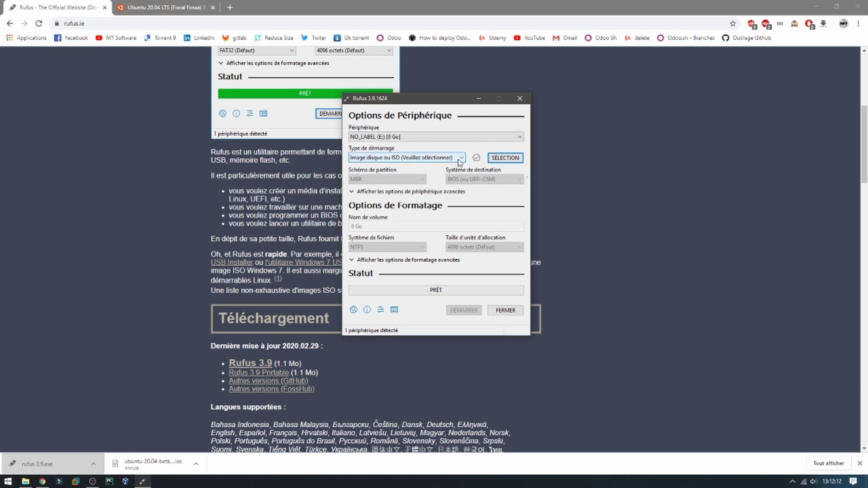
Load the Ubuntu 20.04 beta desktop ISO from Bureau as the boot image
{"action": "left_click", "coordinate": [505, 159]}
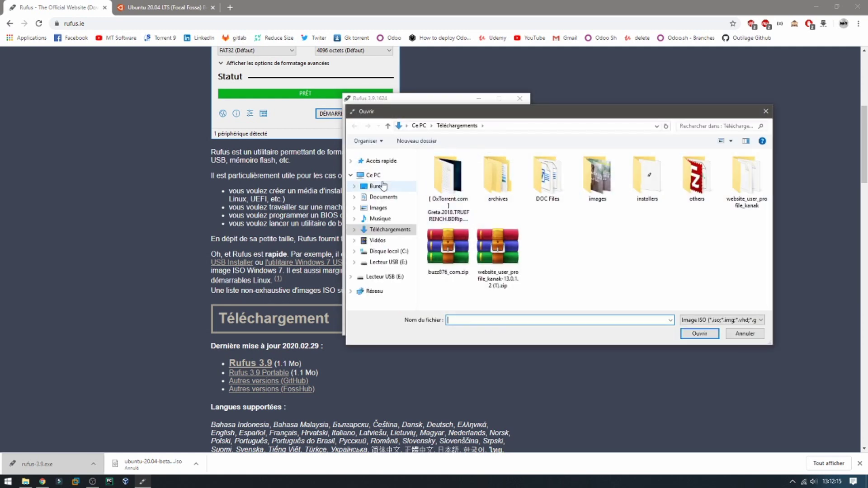
{"action": "left_click", "coordinate": [380, 186]}
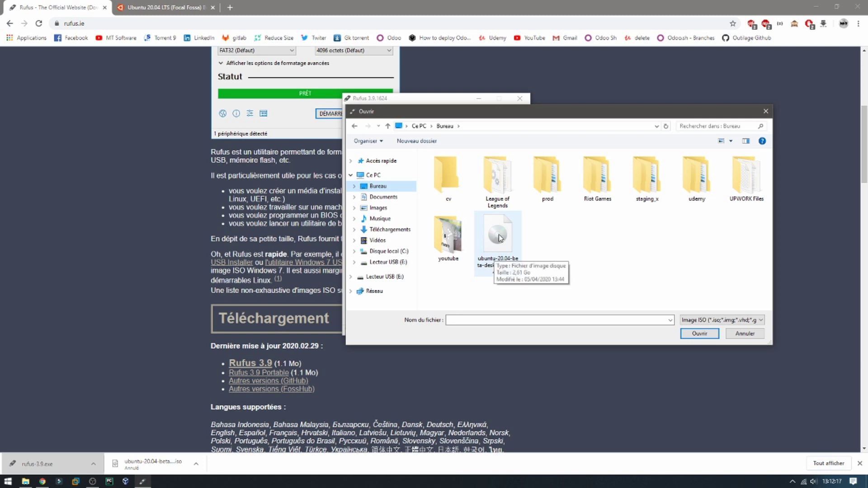
{"action": "double_click", "coordinate": [494, 256]}
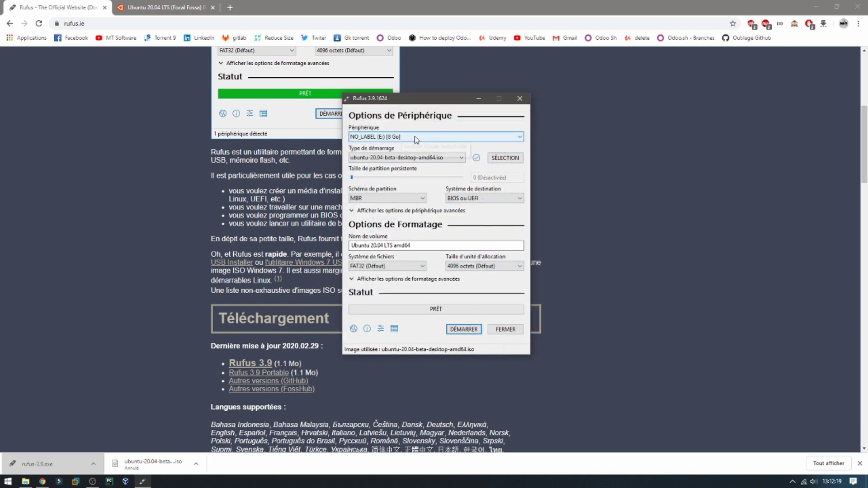
Write the Ubuntu 20.04 ISO to the 8 GB drive in ISO mode, accepting Syslinux and the erase warning
{"action": "left_click", "coordinate": [429, 138]}
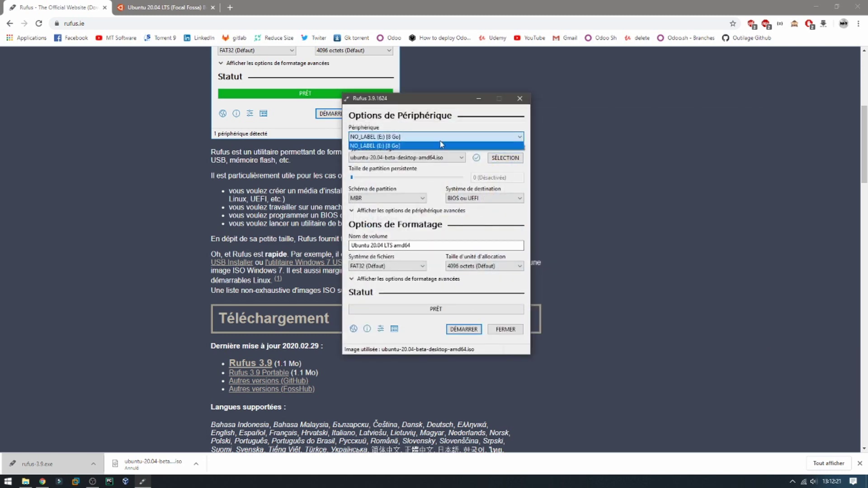
{"action": "left_click", "coordinate": [463, 329]}
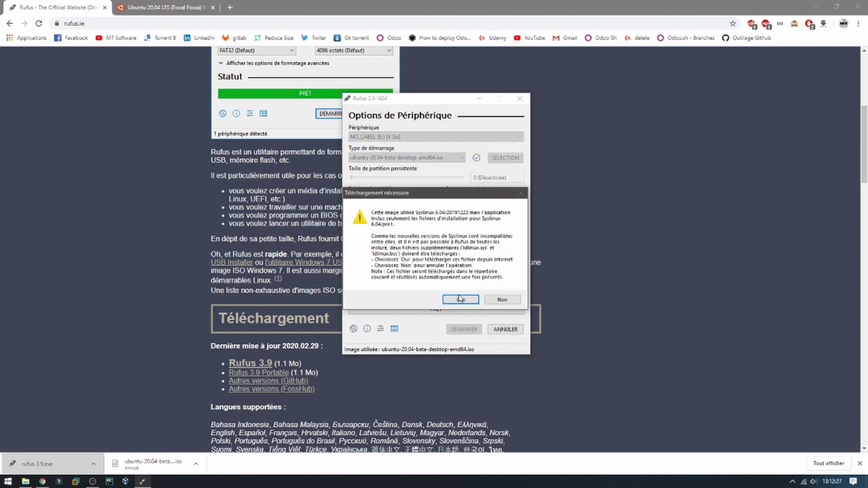
{"action": "left_click", "coordinate": [460, 298]}
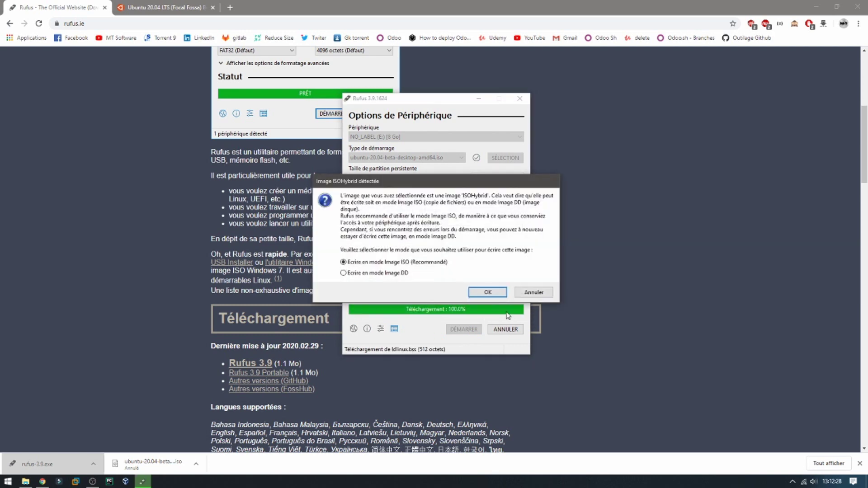
{"action": "left_click", "coordinate": [486, 292]}
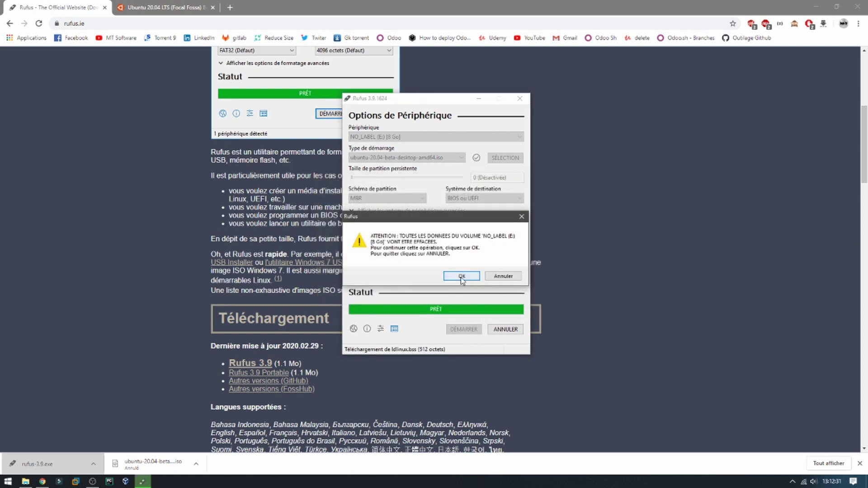
{"action": "left_click", "coordinate": [462, 277]}
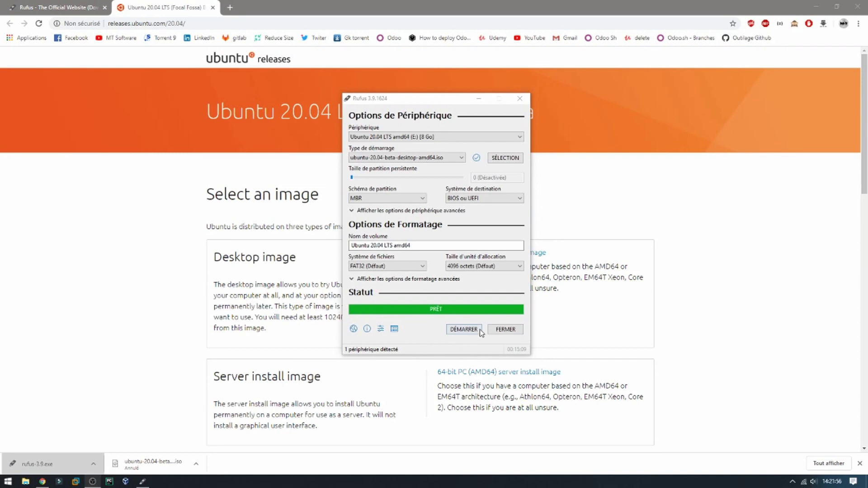
Close Rufus, open UBUNTU 20_0 (E:) from Ce PC, and move its window up and left
{"action": "left_click", "coordinate": [509, 331]}
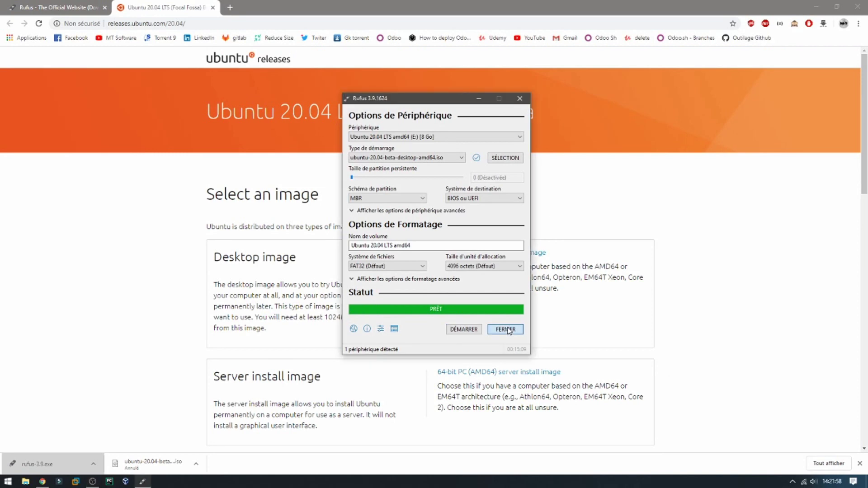
{"action": "left_click", "coordinate": [42, 481]}
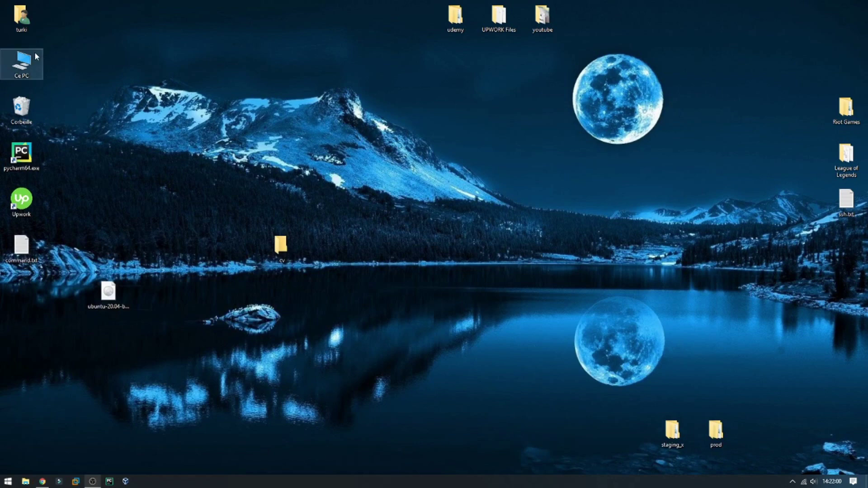
{"action": "double_click", "coordinate": [27, 61]}
{"action": "double_click", "coordinate": [637, 288]}
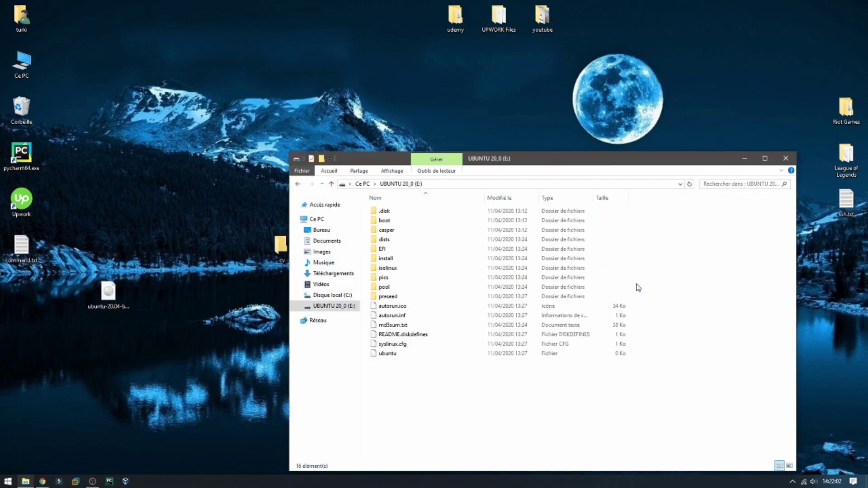
{"action": "left_click_drag", "start_coordinate": [547, 159], "coordinate": [446, 138]}
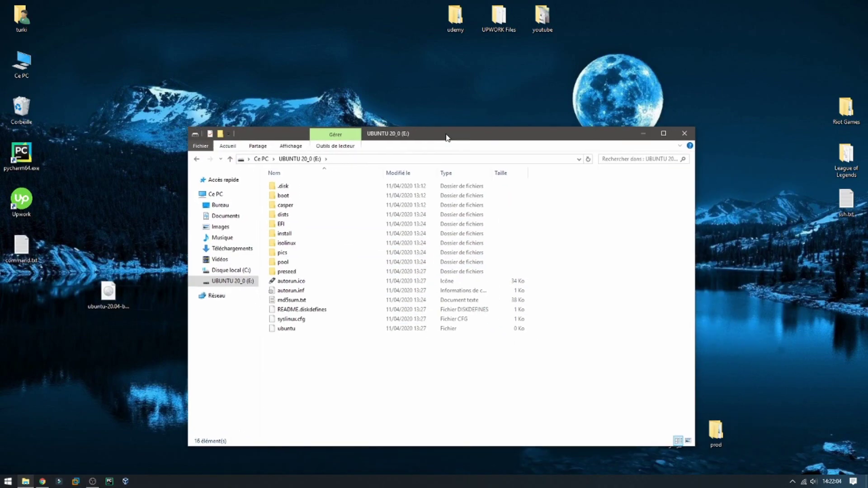